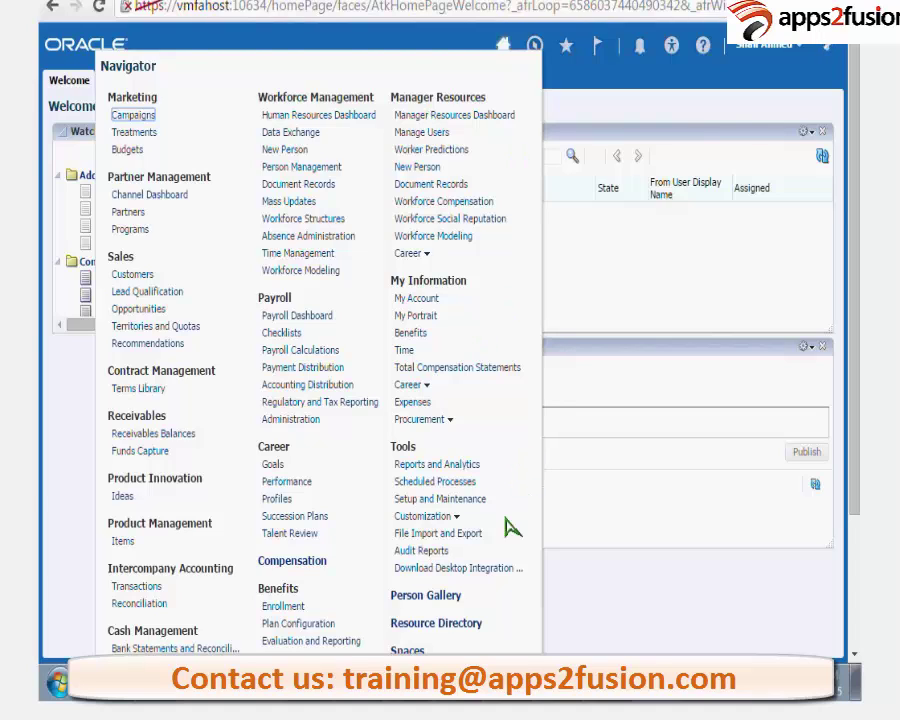
Step: Open Setup and Maintenance from the Navigator's Tools section
left_click(446, 503)
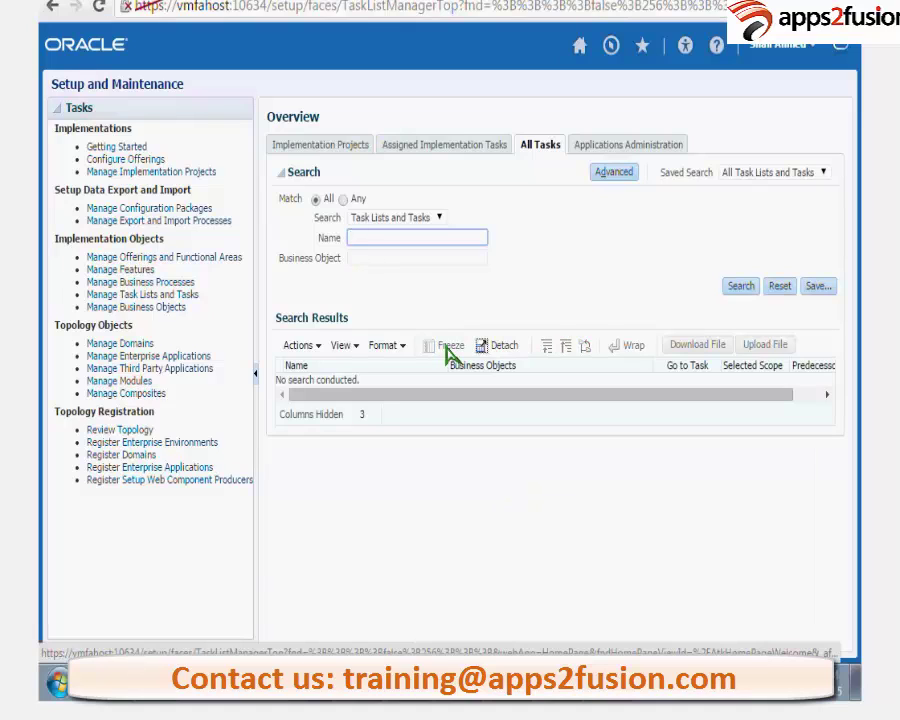
Step: Search All Tasks for 'Manage Standard Look' and launch the Manage Standard Lookups task
type("Manage")
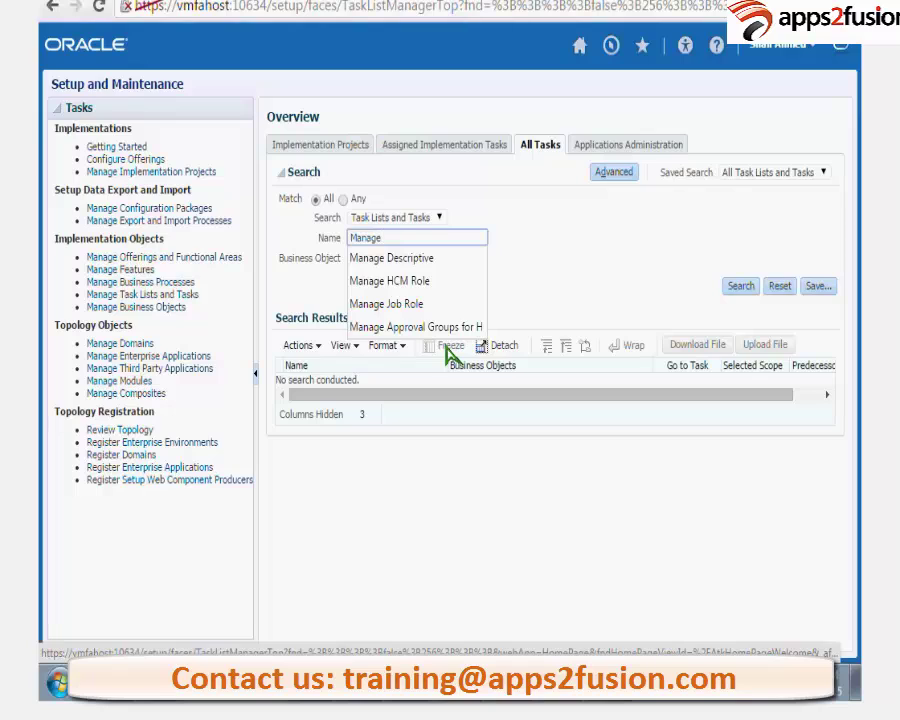
type(" Standard")
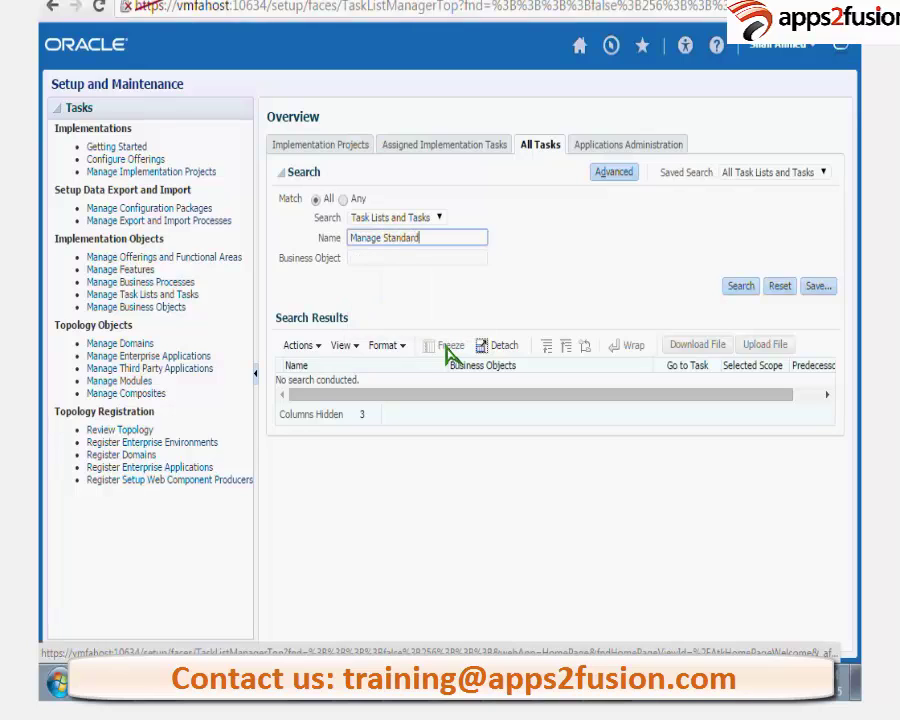
type(" Look")
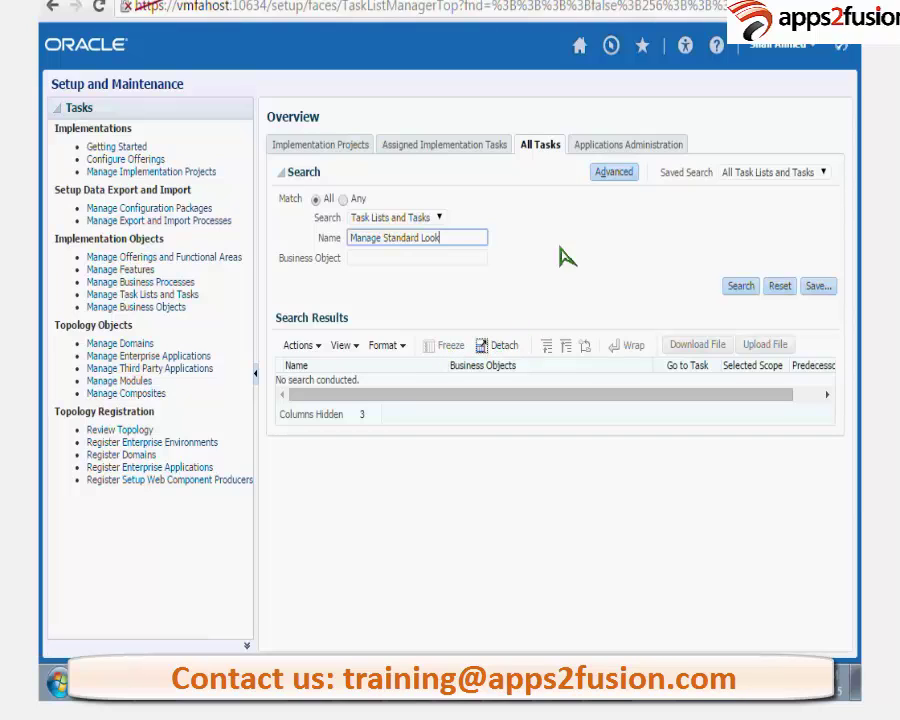
key("Return")
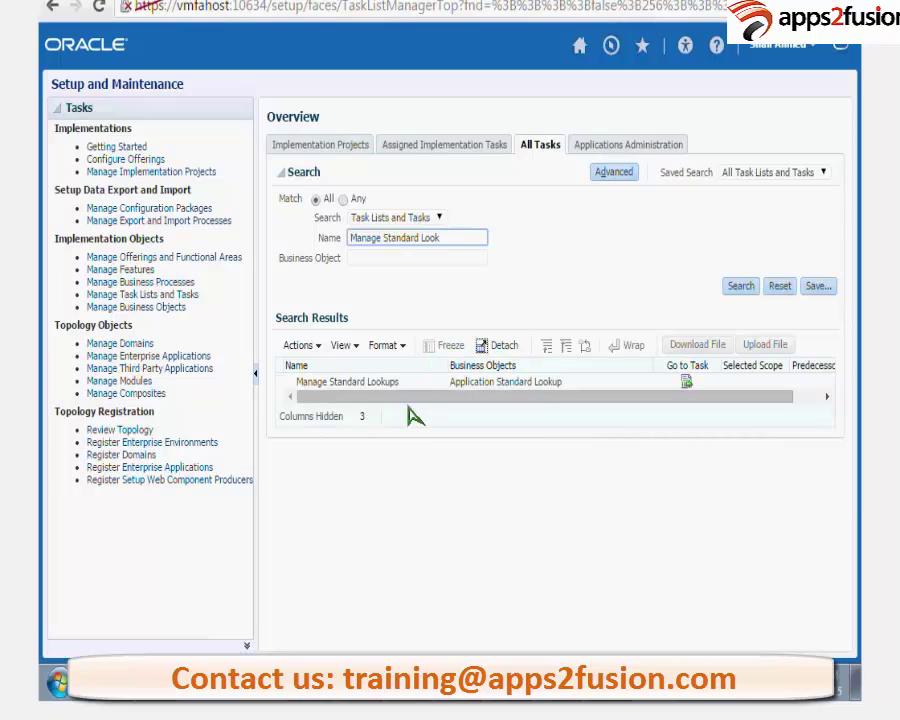
left_click(302, 388)
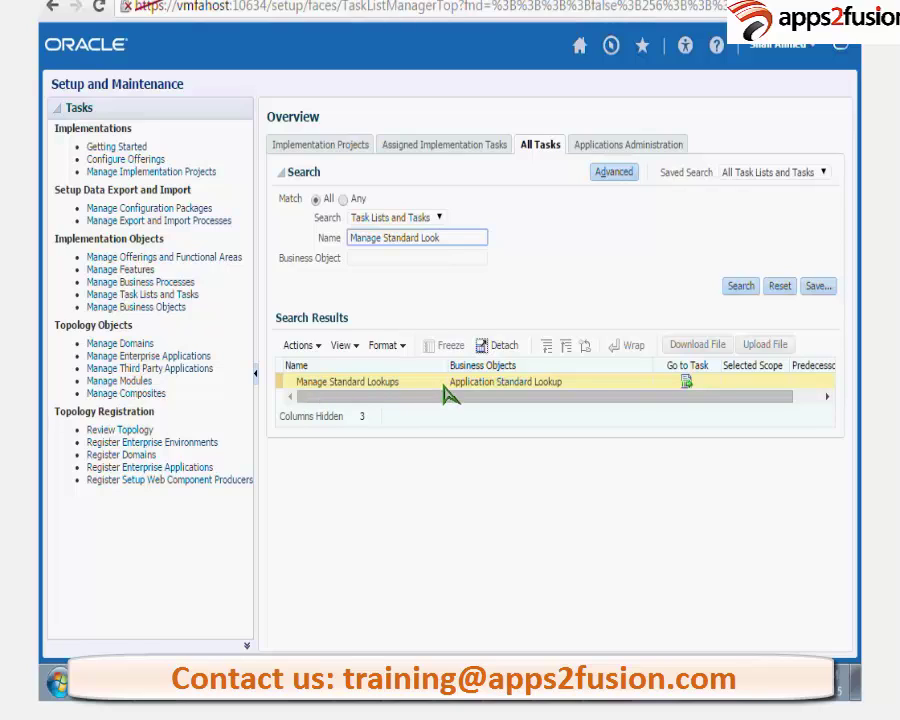
left_click(688, 386)
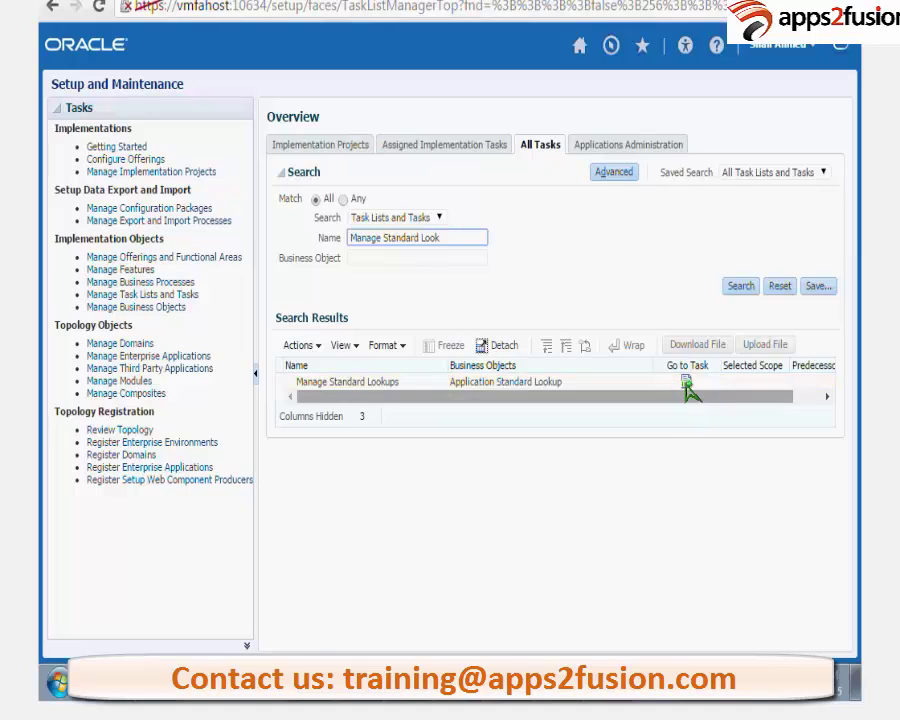
left_click(688, 386)
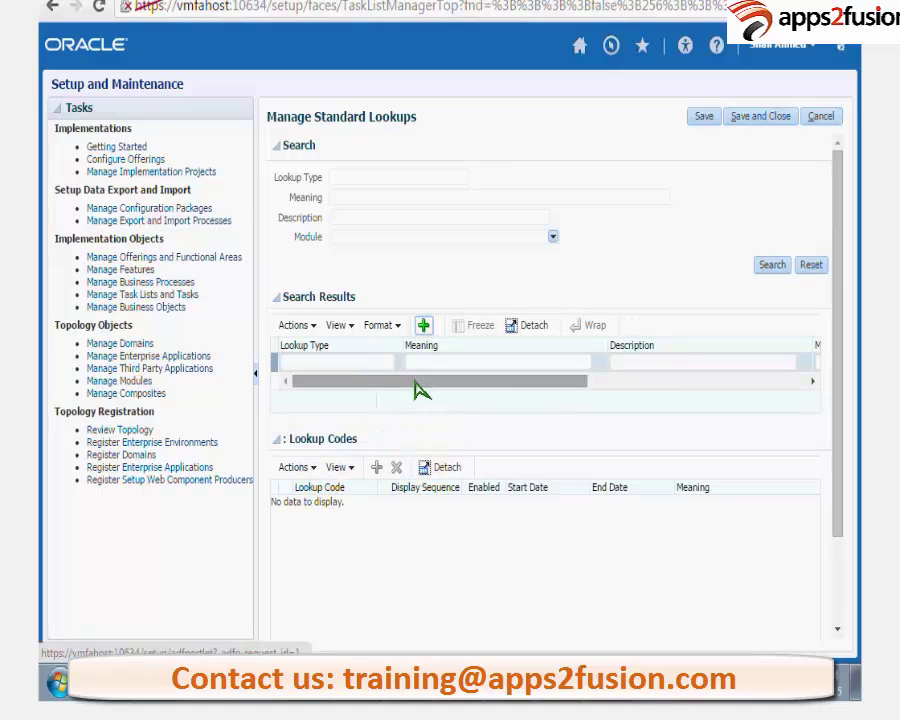
Step: Enter lookup type AH_SHIFT_TYPE with meaning 'Shift Type' and save it
left_click(348, 366)
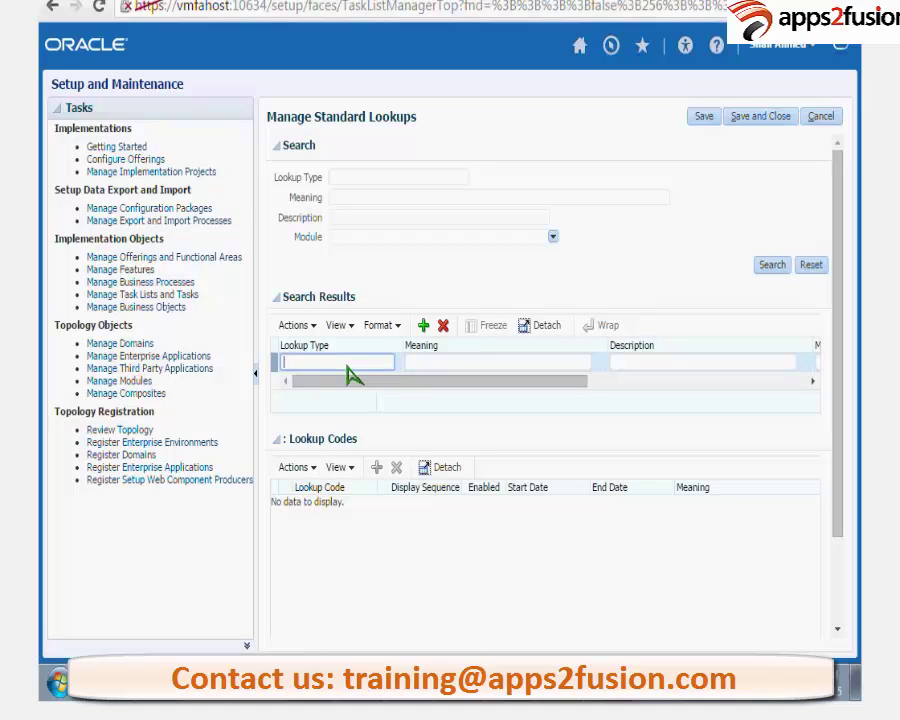
type("AH_SHIFT_TYPE")
key("Tab")
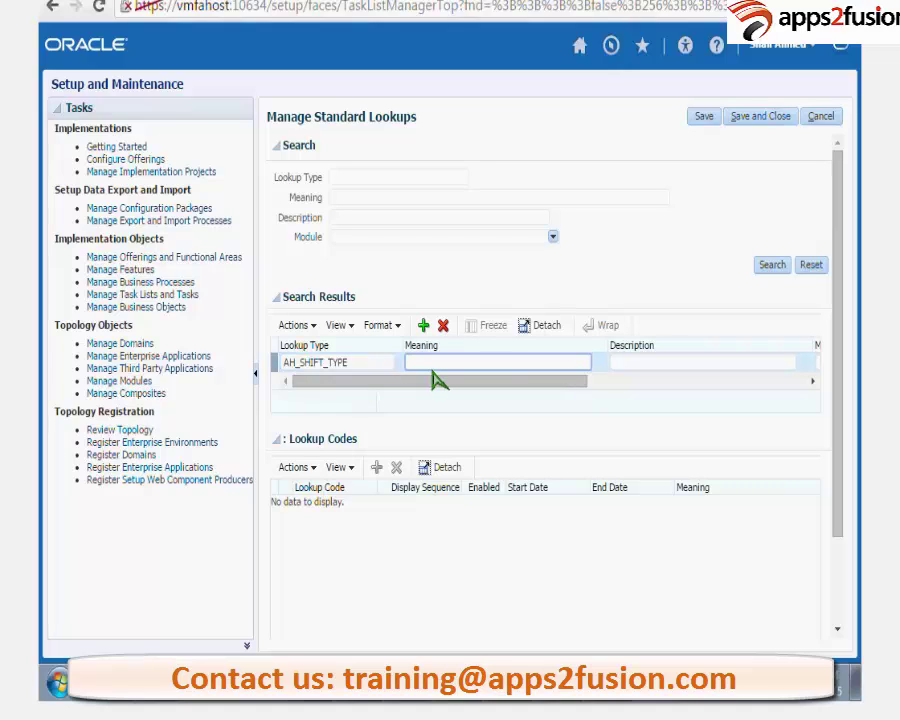
type("Shift Type")
left_click(704, 117)
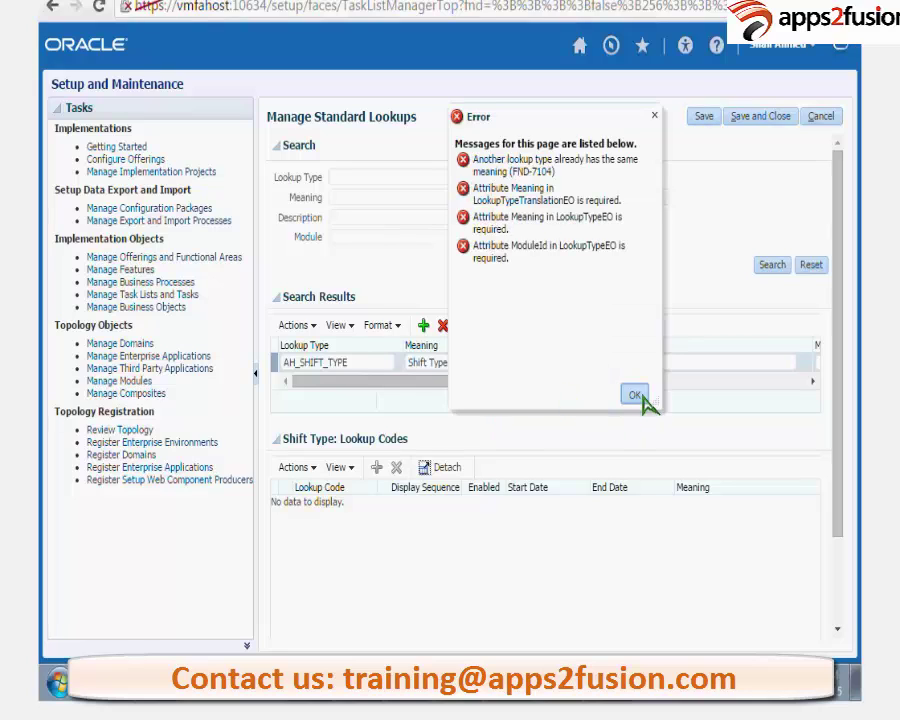
Step: After the duplicate-meaning error, change the meaning to 'Test Shift Type' and save again
left_click(640, 396)
left_click(475, 366)
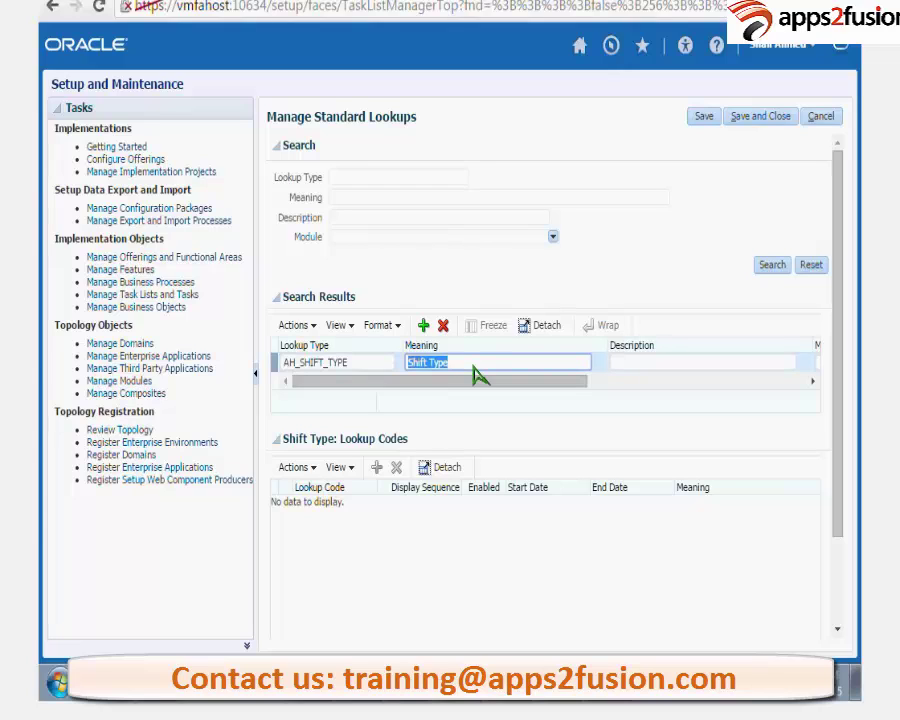
key("Home")
type("Test")
left_click(706, 117)
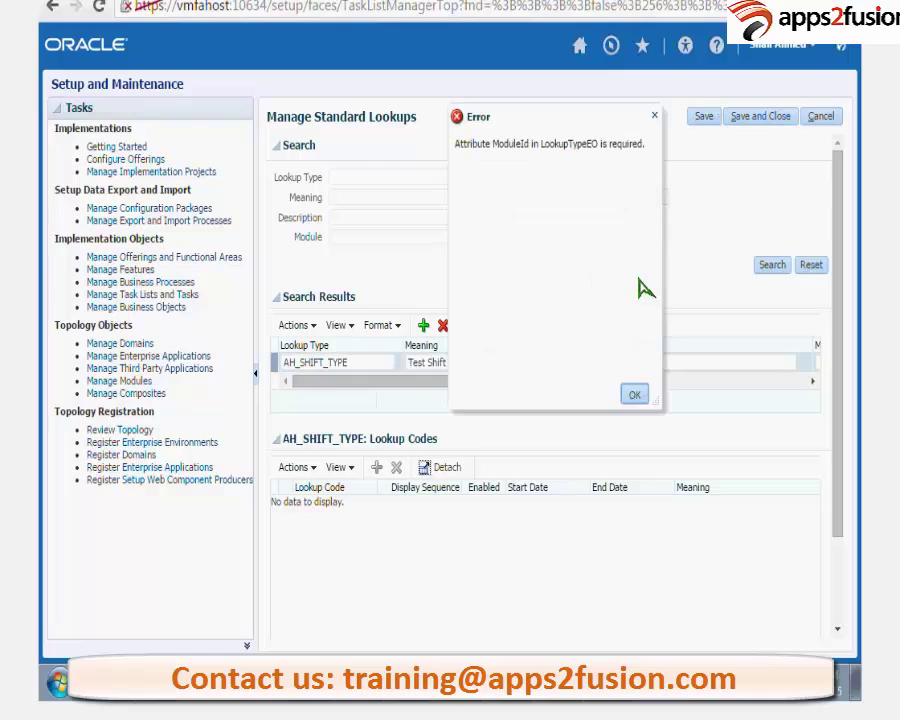
Step: Set AH_SHIFT_TYPE's module to Application Common by searching modules for 'Application Common%'
left_click(635, 394)
left_click(712, 362)
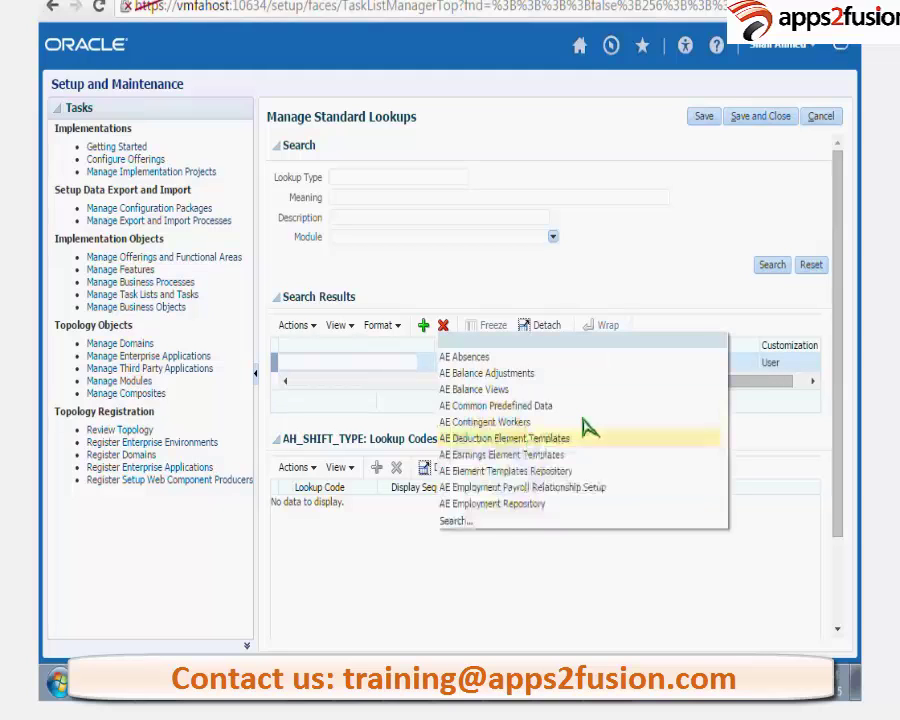
left_click(534, 598)
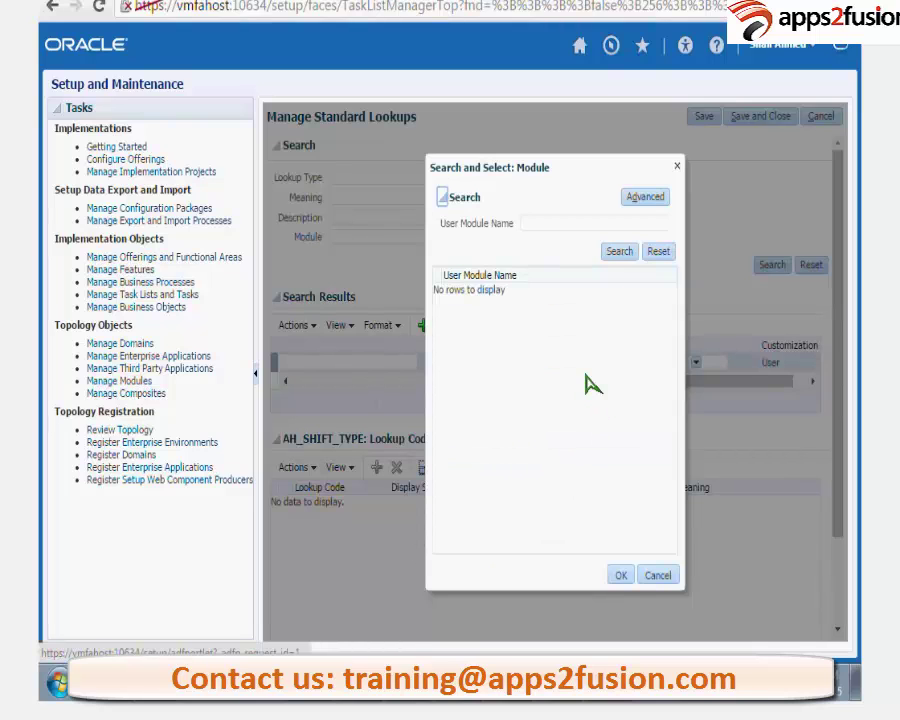
left_click(538, 226)
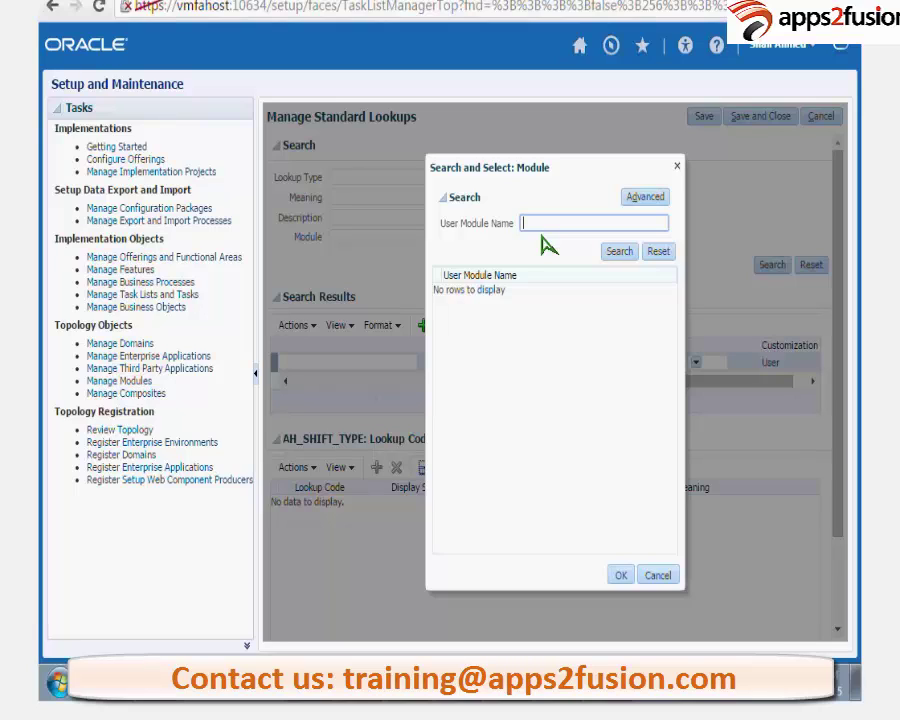
type("Allic")
type("at")
key("BackSpace")
key("BackSpace")
key("BackSpace")
key("BackSpace")
key("BackSpace")
key("BackSpace")
key("BackSpace")
key("BackSpace")
key("BackSpace")
type("pplicationCommon%")
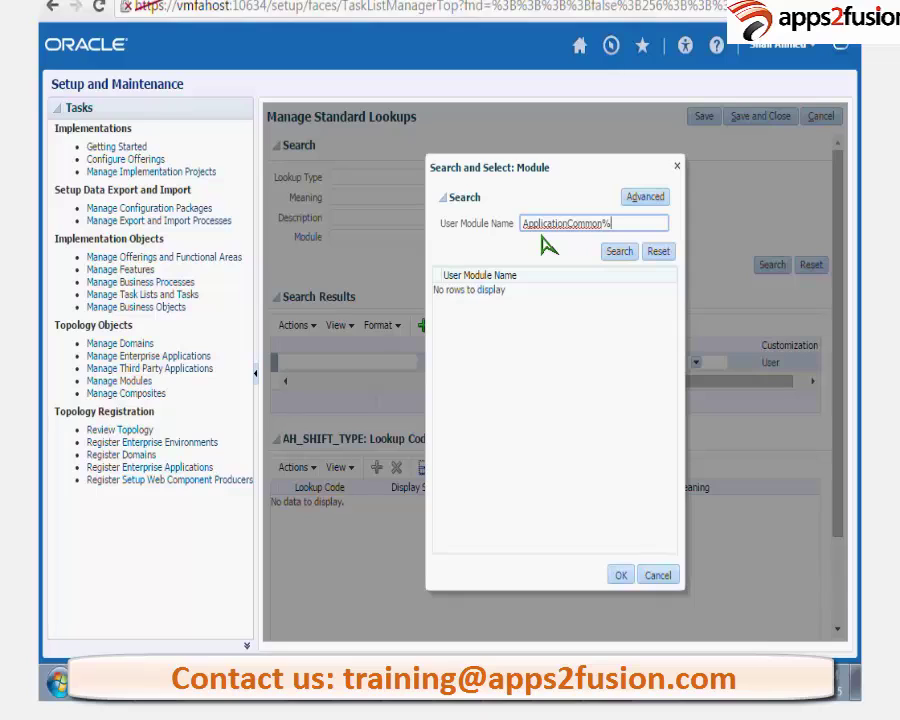
key("Left")
key("Left")
key("Left")
key("Left")
key("Left")
key("Left")
left_click(620, 252)
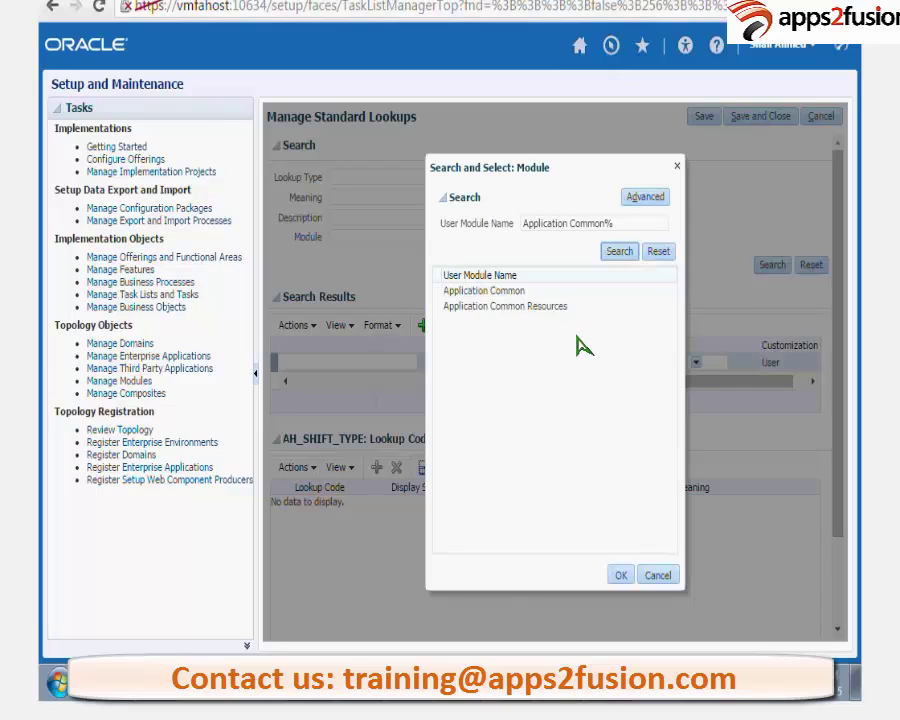
left_click(516, 291)
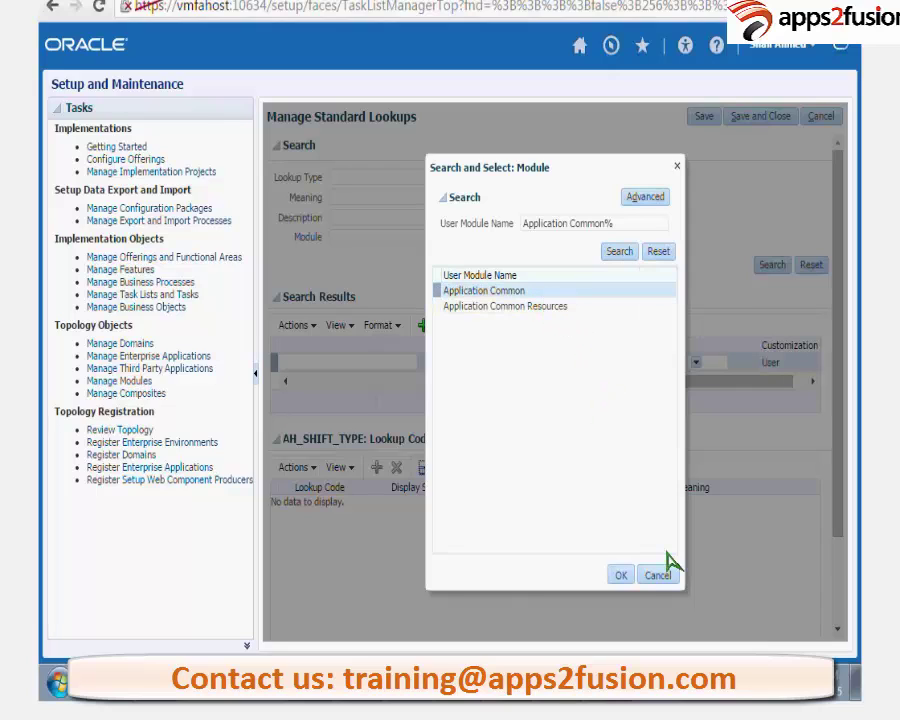
left_click(625, 577)
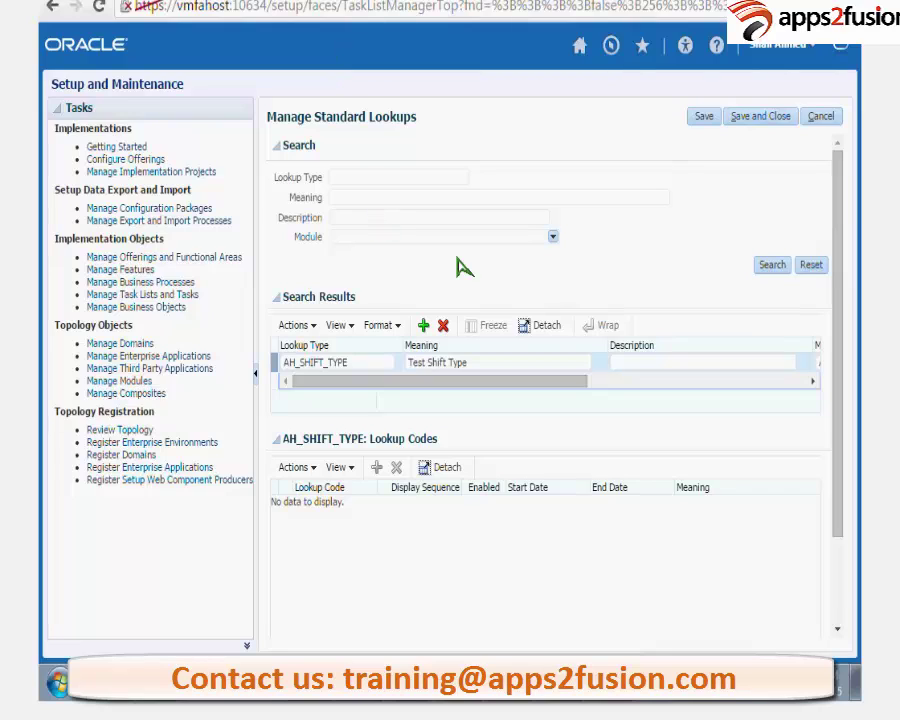
Step: Save the lookup type with its module and select the AH_SHIFT_TYPE row in the results
left_click(704, 118)
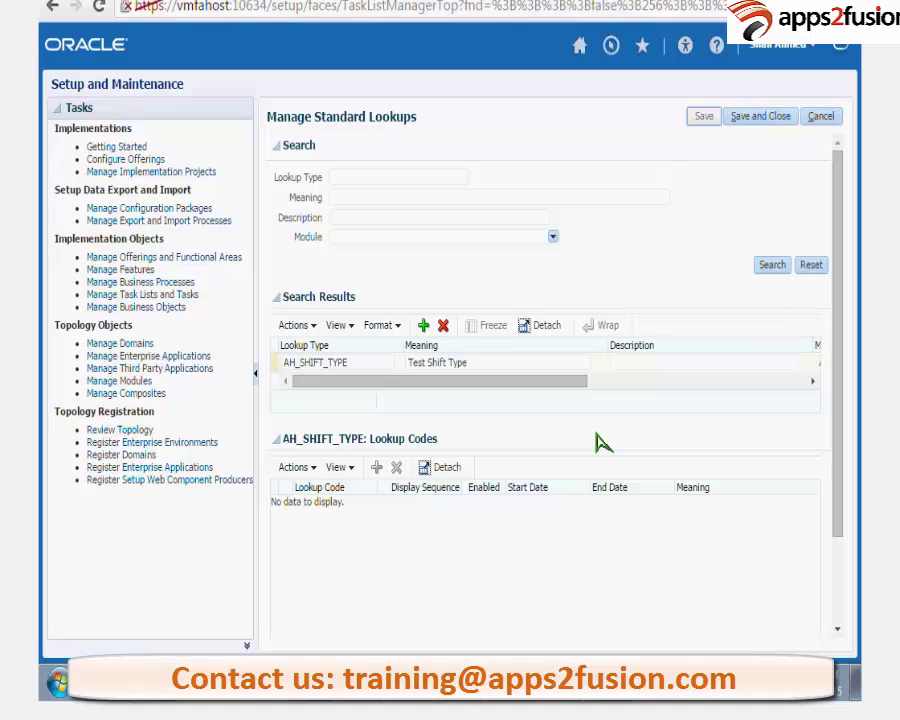
left_click(318, 362)
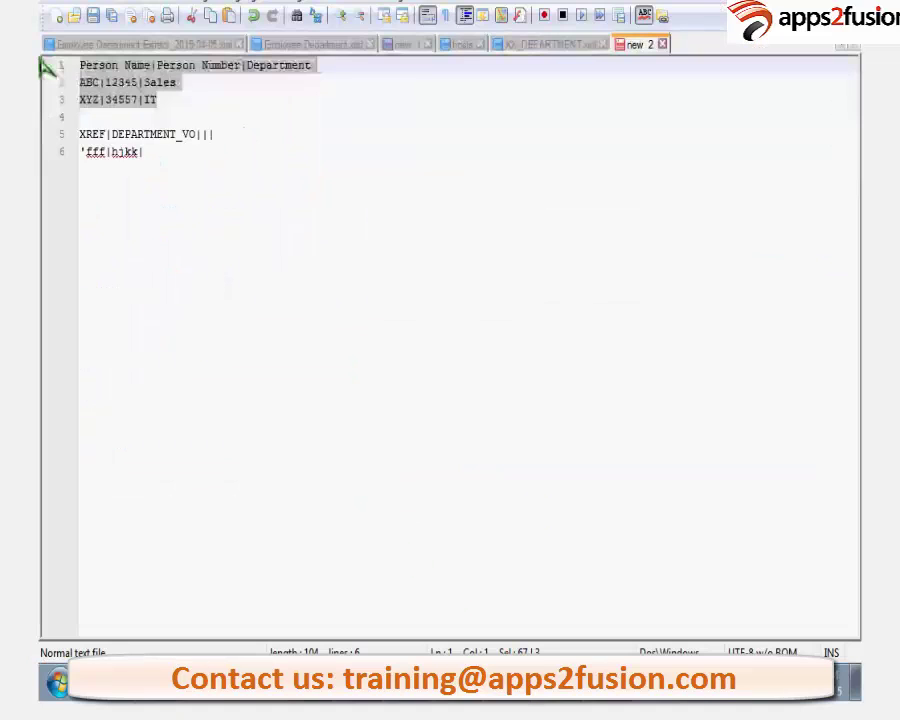
Step: In Notepad++ 'new 2', note AH_SHIFT_TYPE with 'Test Shift Type' on the line below it
left_click(172, 170)
key("Return")
key("Return")
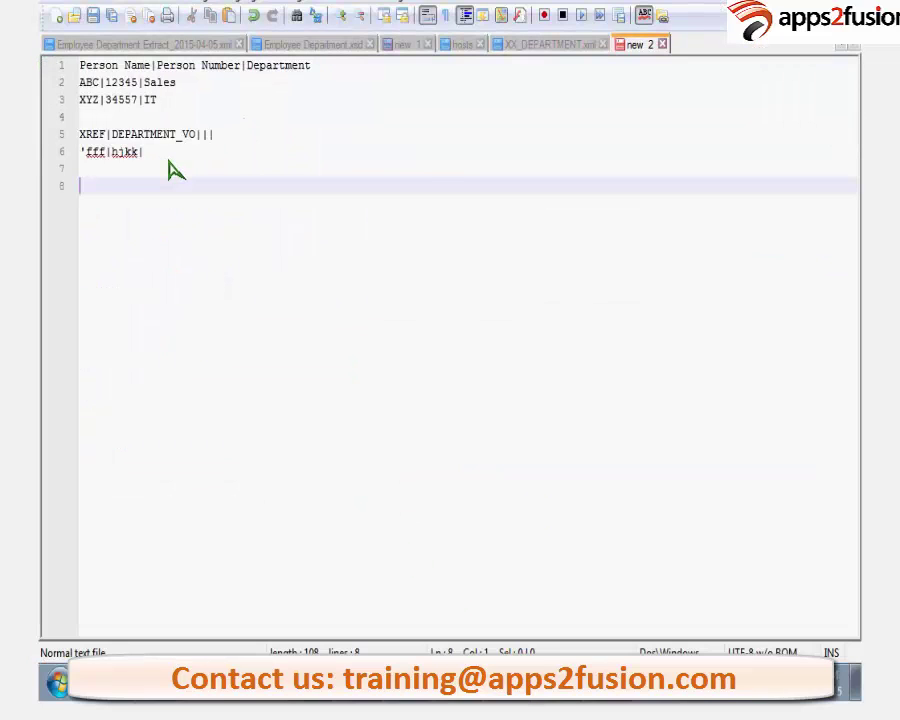
type("AH_SHIFT_TYPE")
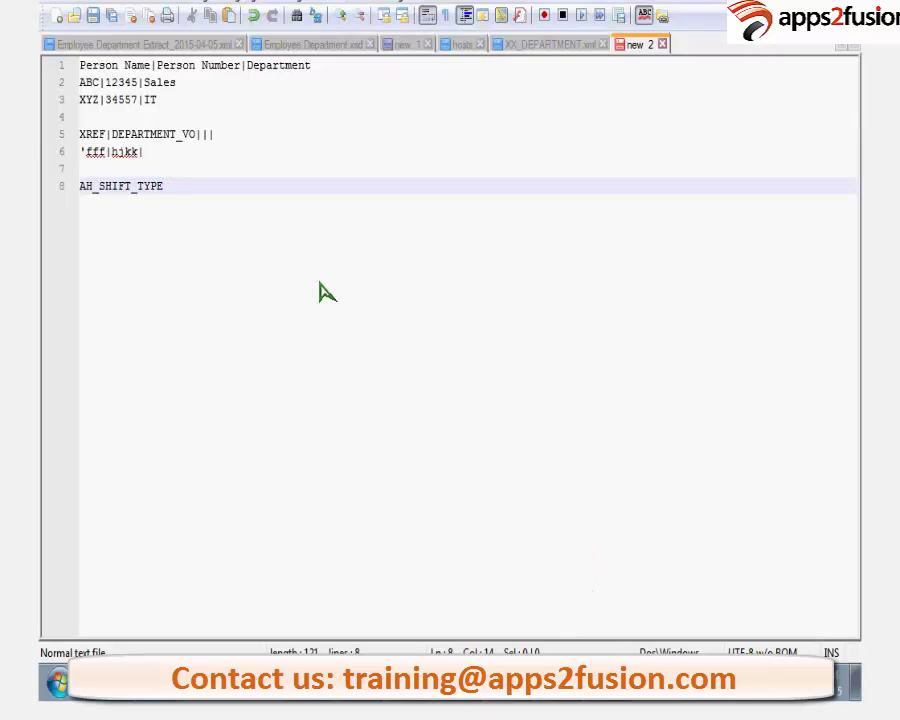
key("Return")
type("test")
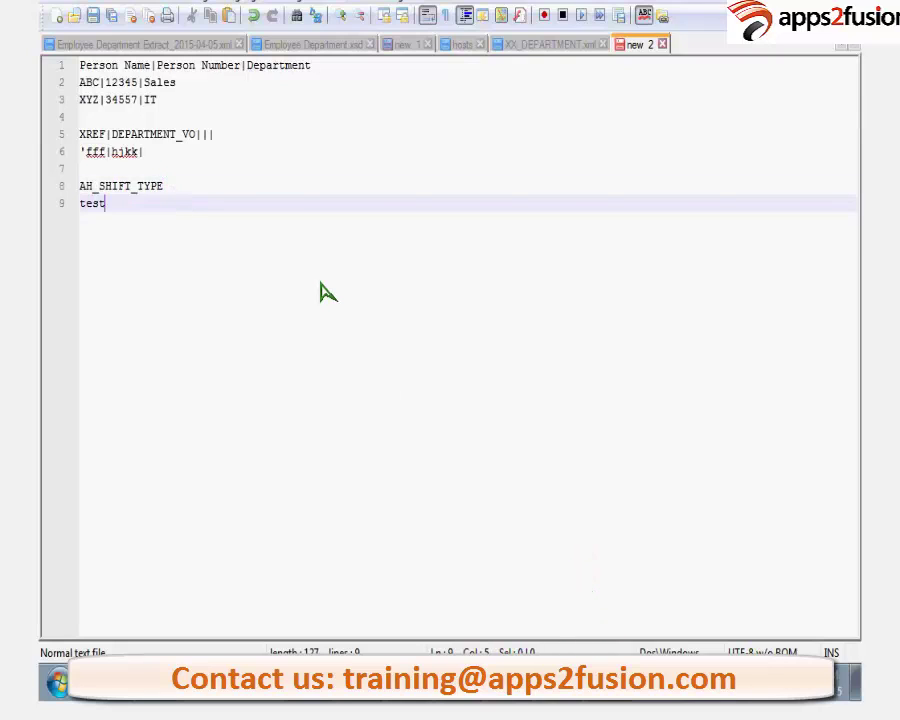
key("BackSpace")
key("BackSpace")
key("BackSpace")
key("BackSpace")
type("Test Shift")
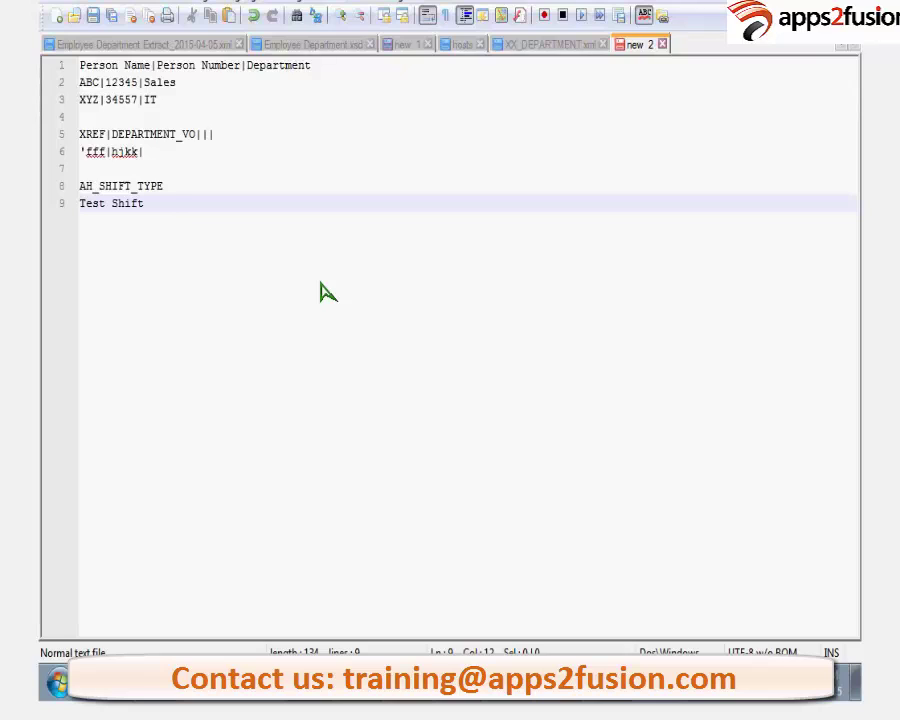
type(" Type")
left_click(571, 701)
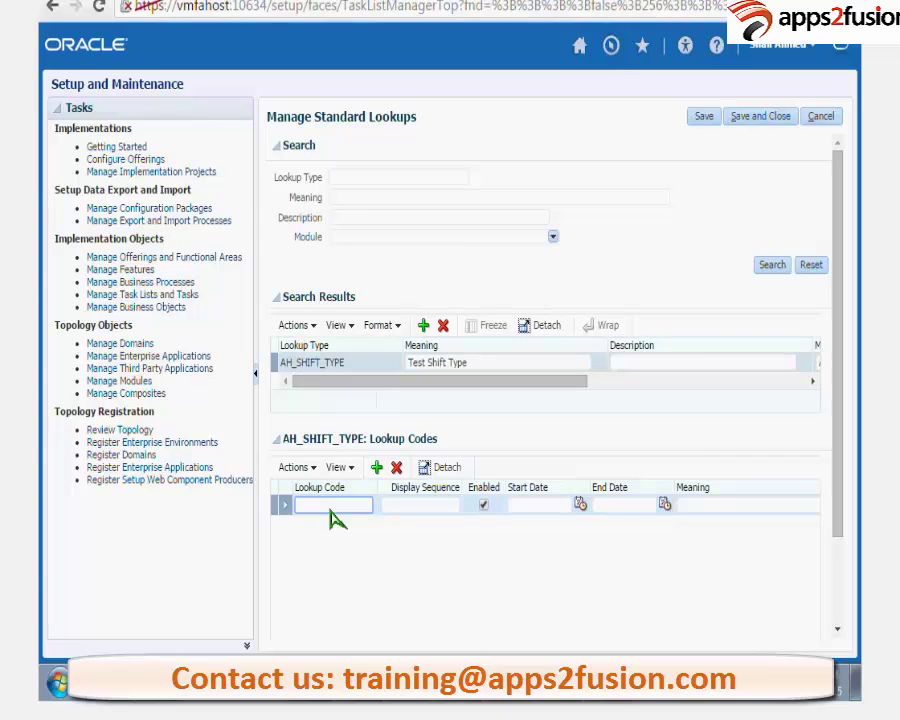
Step: Enter lookup code AH_DAY with display sequence 1
type("AH_DAY")
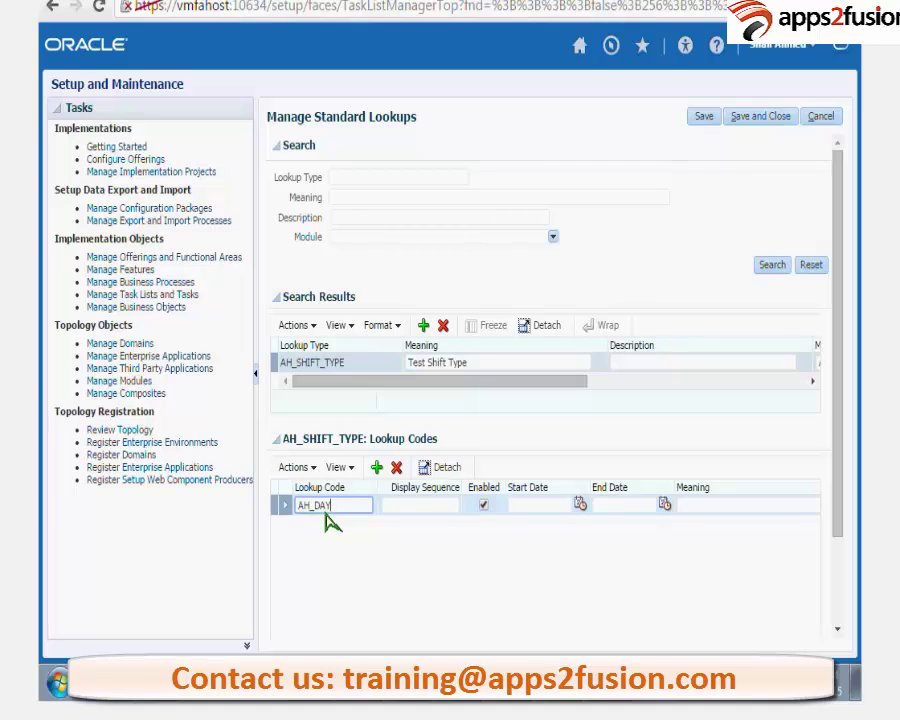
key("Tab")
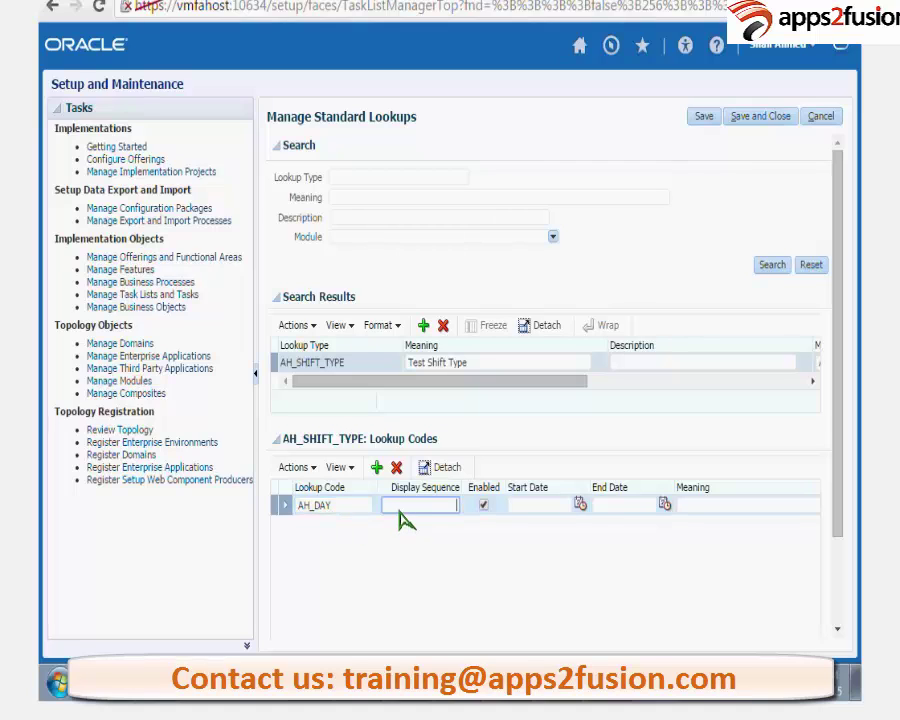
type("1")
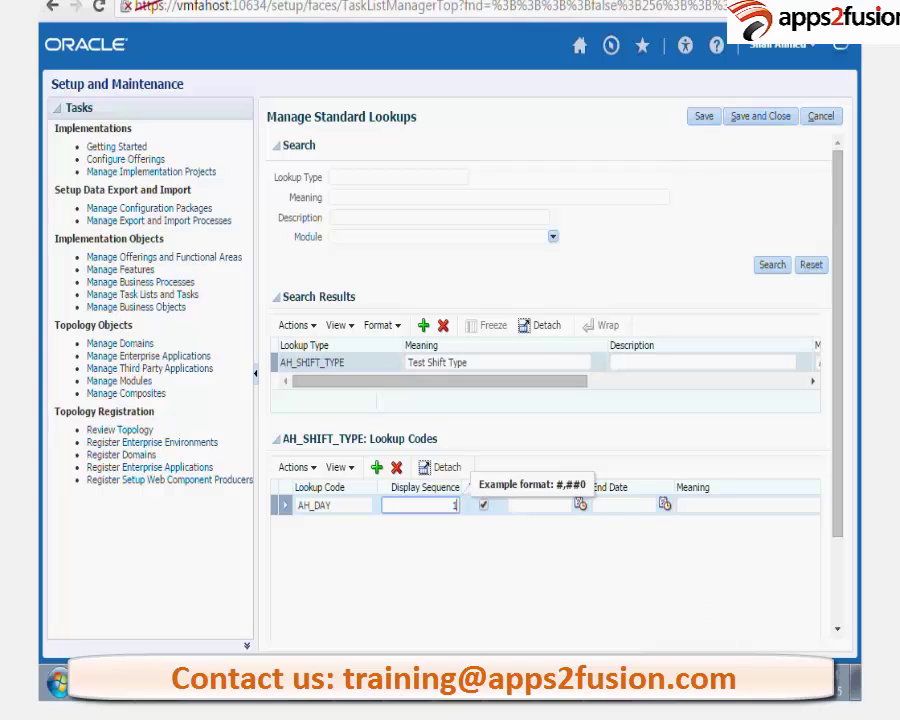
left_click(521, 555)
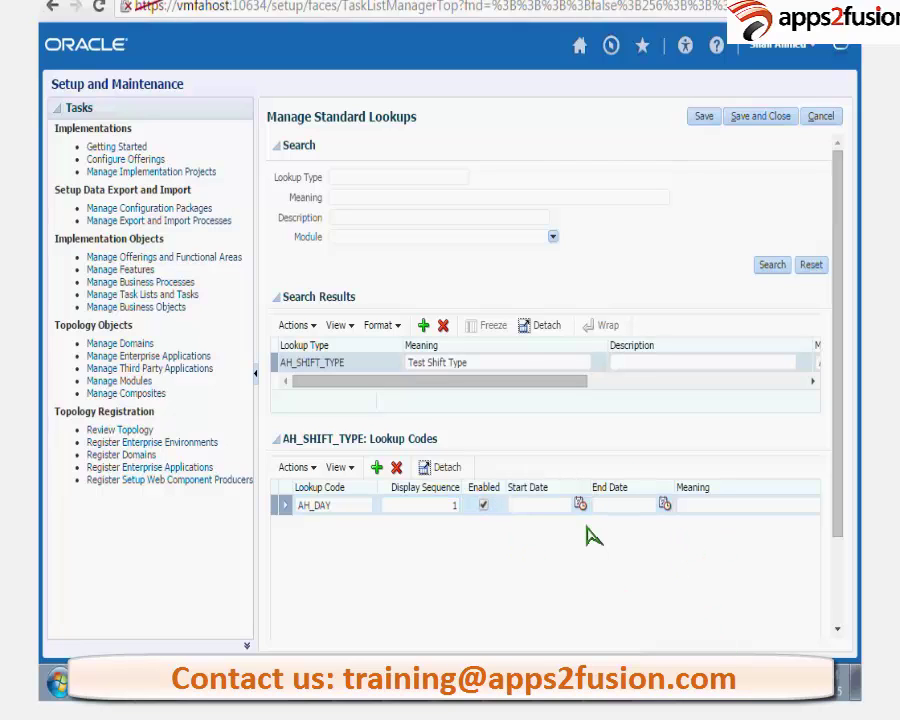
Step: Give AH_DAY start date 1/1/51 and meaning 'Day Shift'
left_click(705, 507)
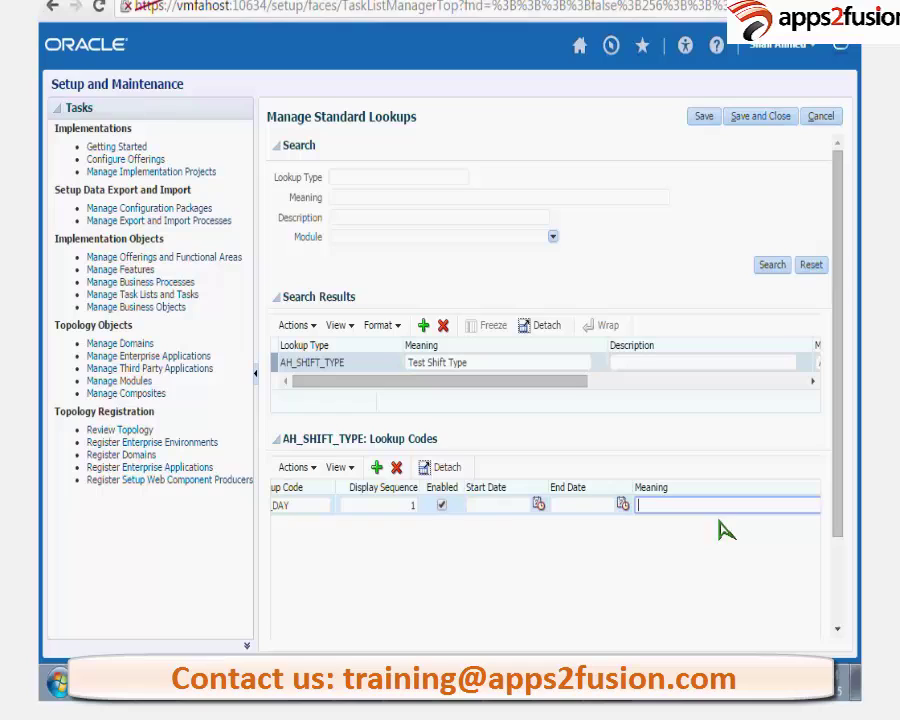
left_click(497, 504)
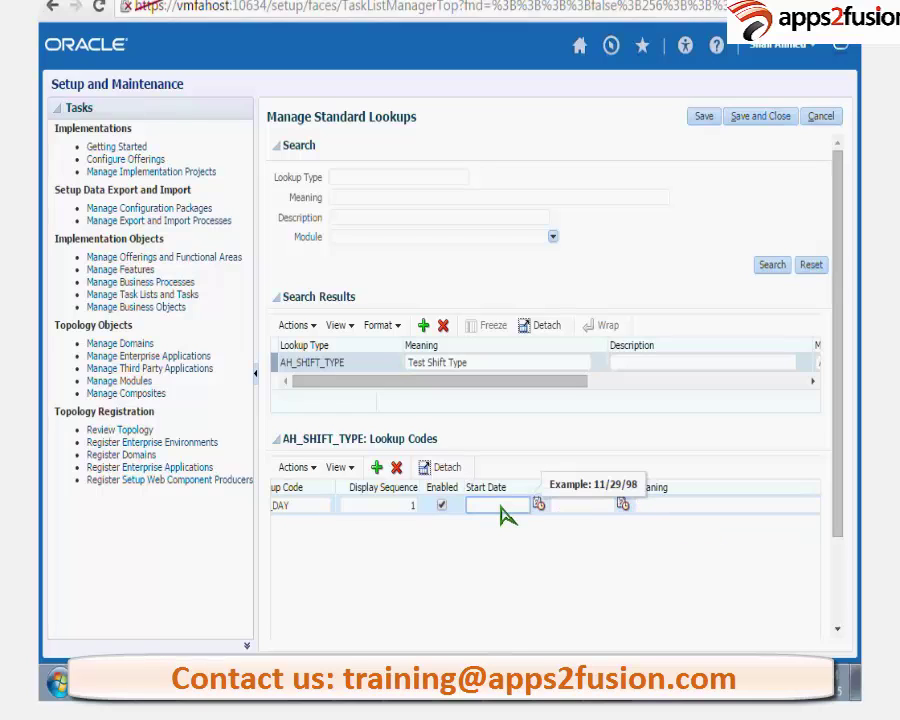
type("1/1")
type("/")
type("15")
type("5")
key("BackSpace")
key("BackSpace")
type("951")
left_click(658, 509)
type("Day")
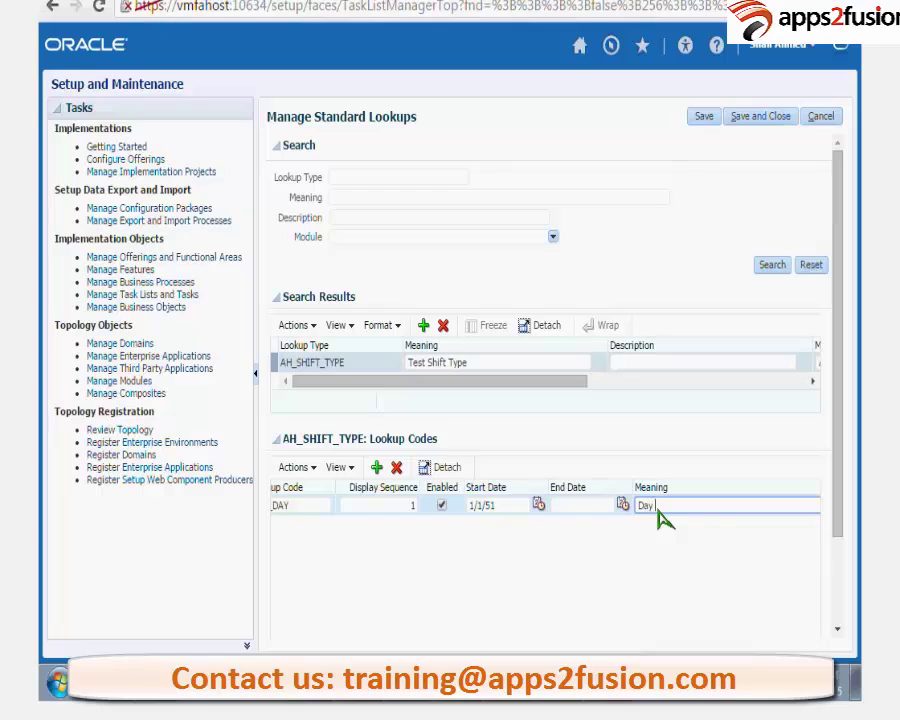
type(" Shift")
scroll(540, 592, "down", 2)
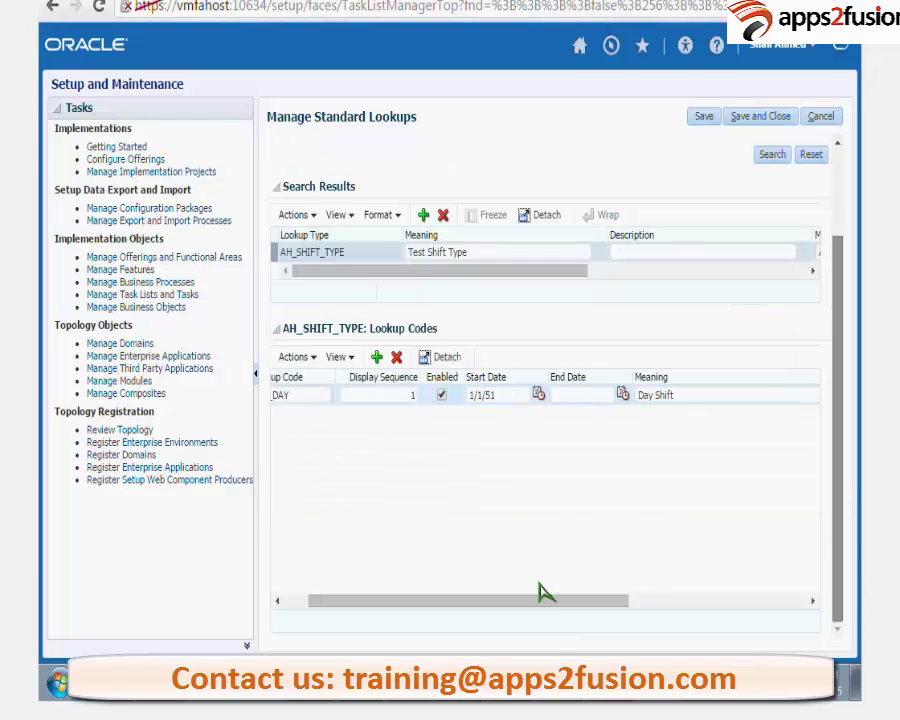
left_click(668, 604)
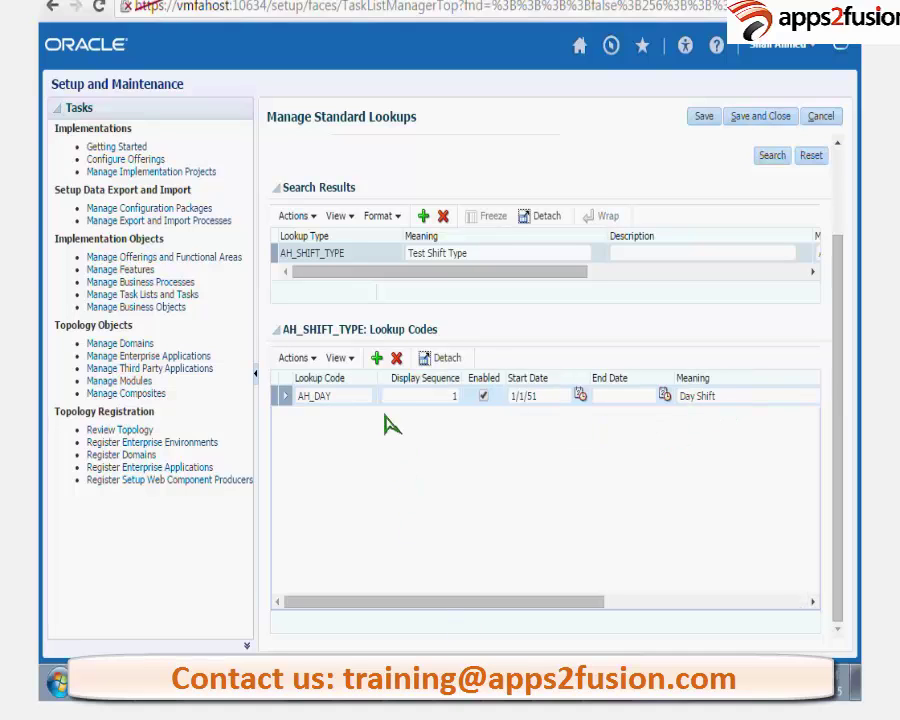
Step: Add a new code row: AH_NIGHT, sequence 2, start date 1/1/51, meaning 'Night Shift'
left_click(377, 357)
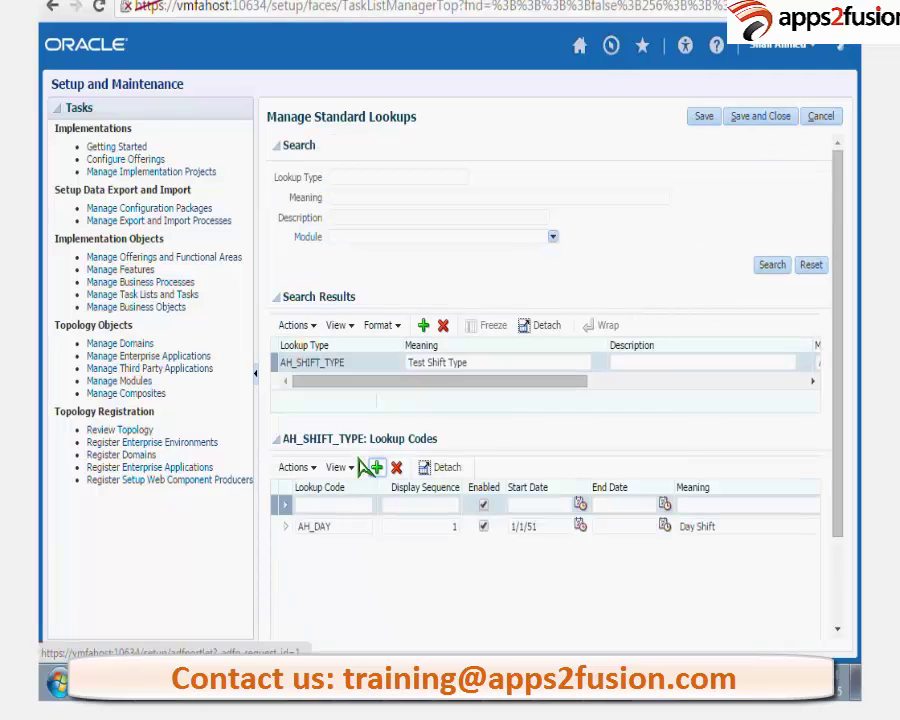
left_click(327, 508)
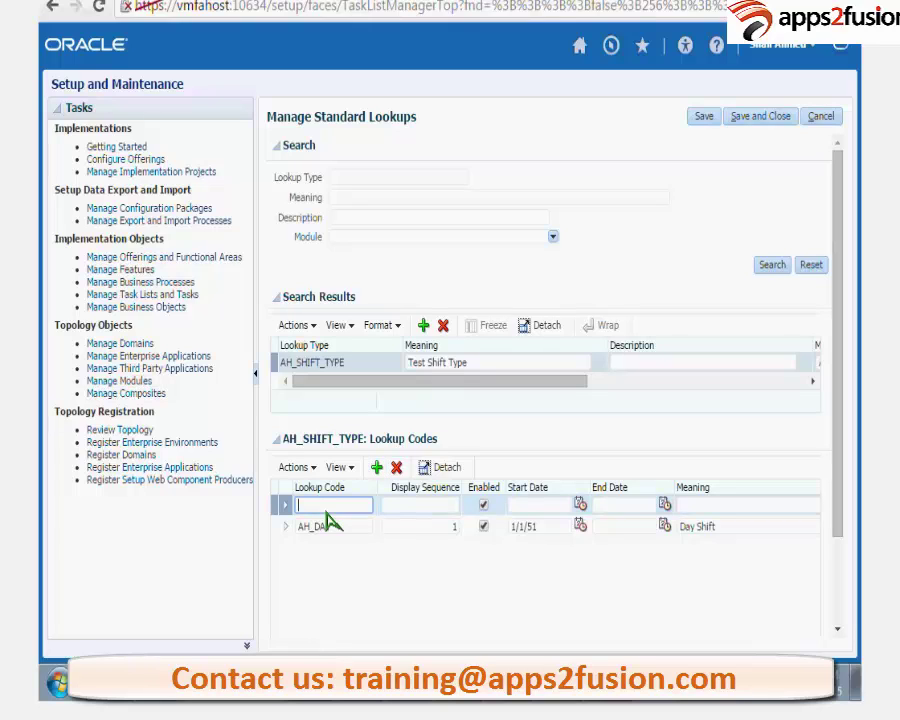
type("AH_NIGHT")
left_click(424, 506)
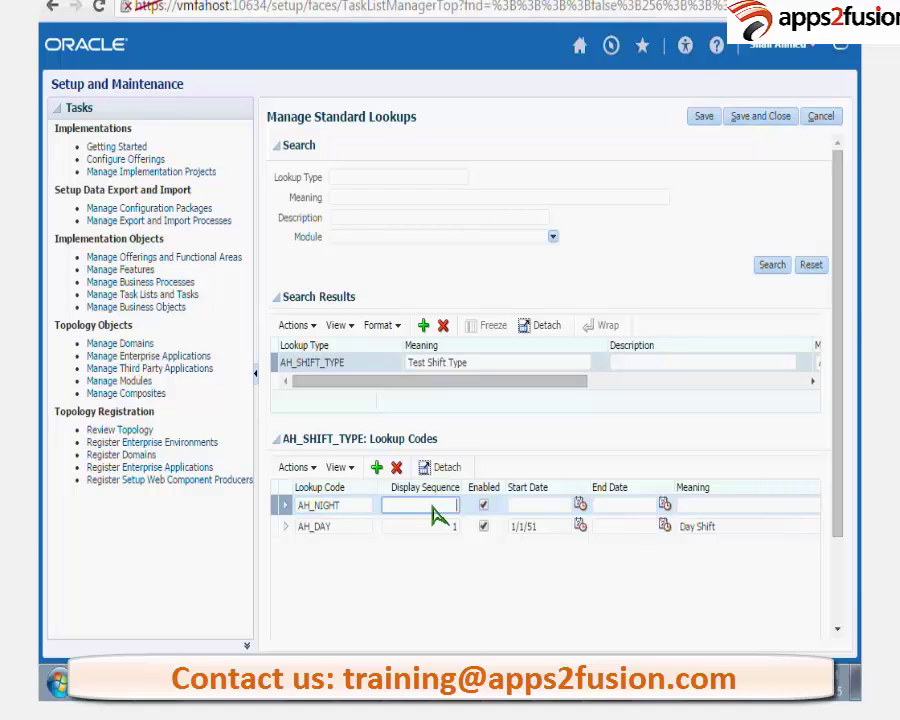
type("2")
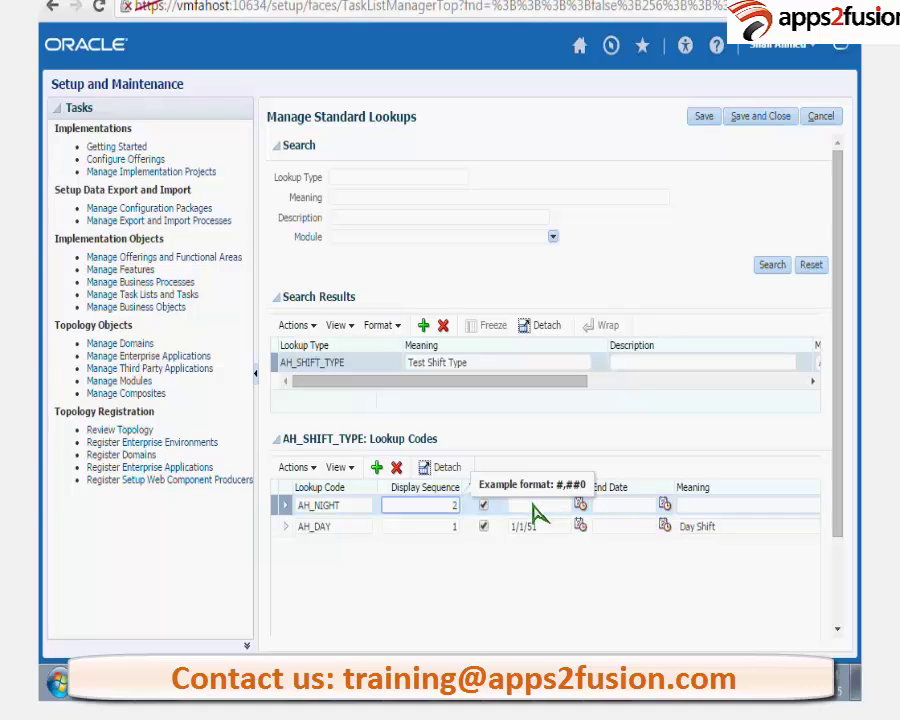
left_click(556, 509)
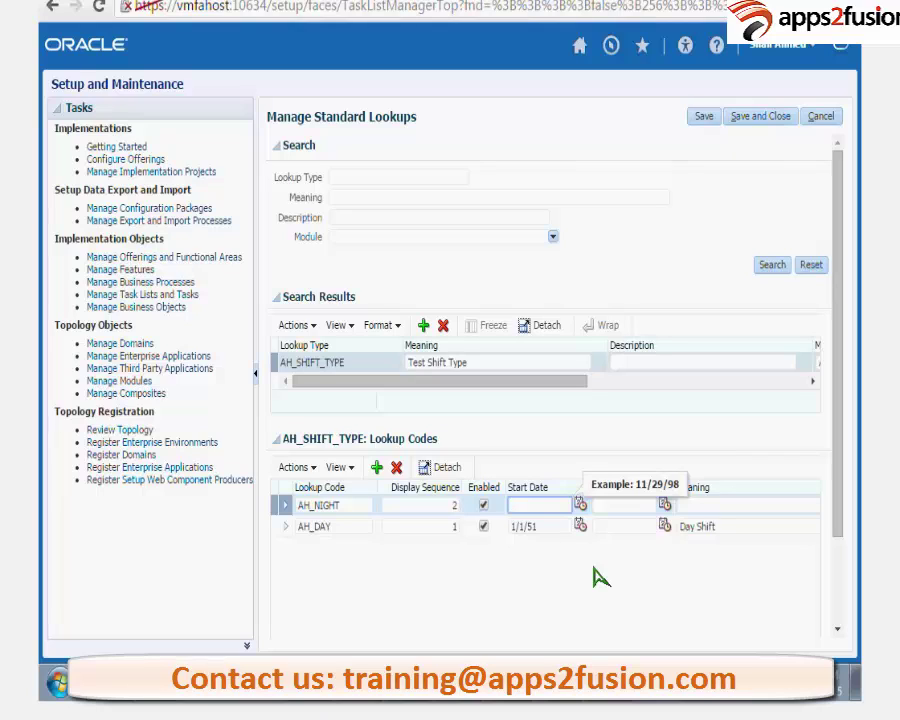
type("1/1/51")
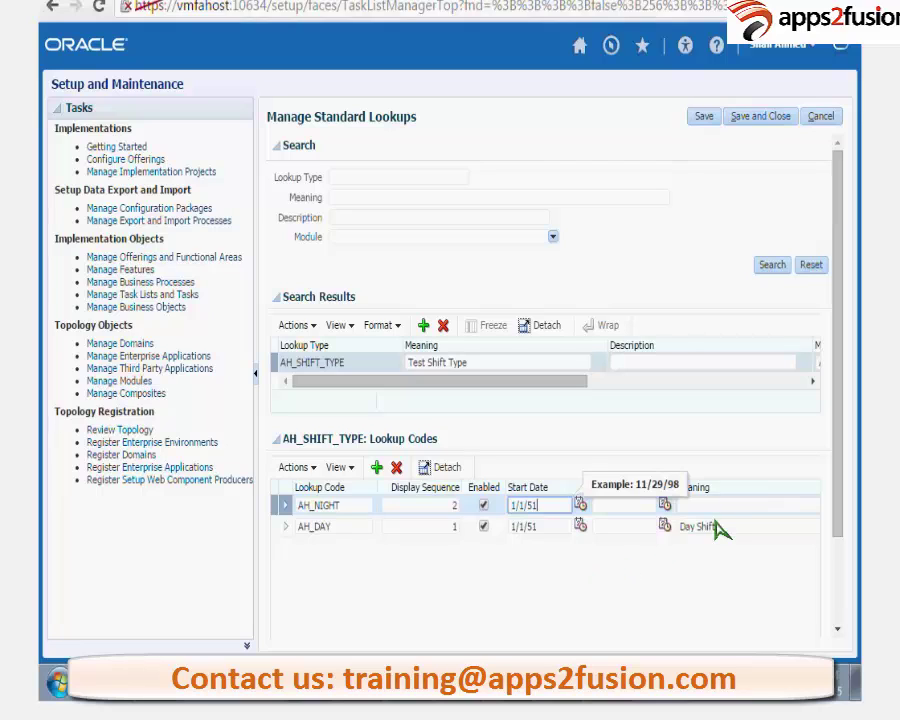
key("Tab")
key("Tab")
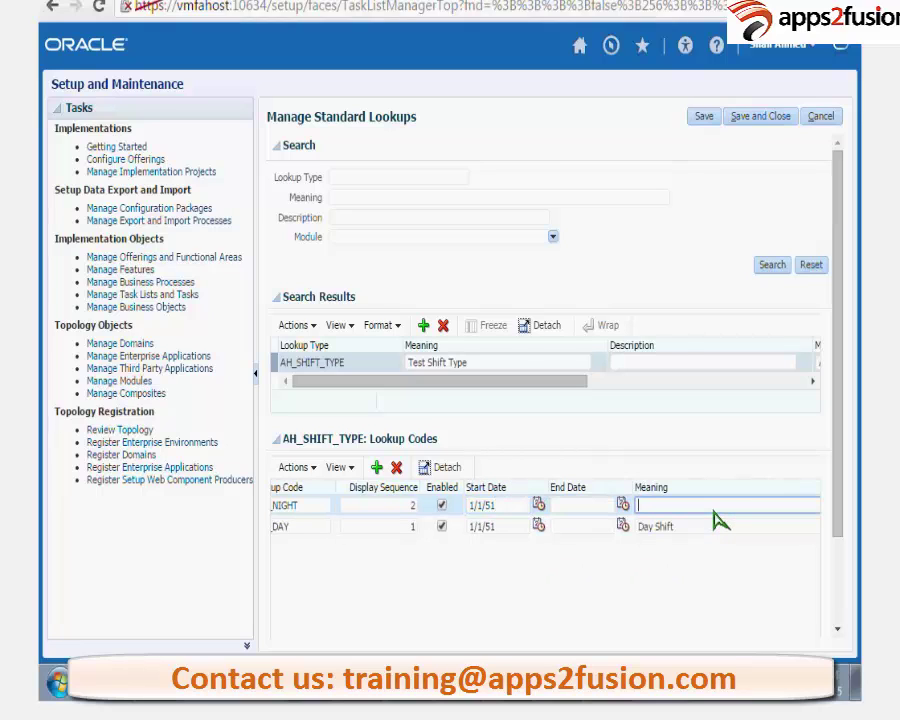
type("Night Shift")
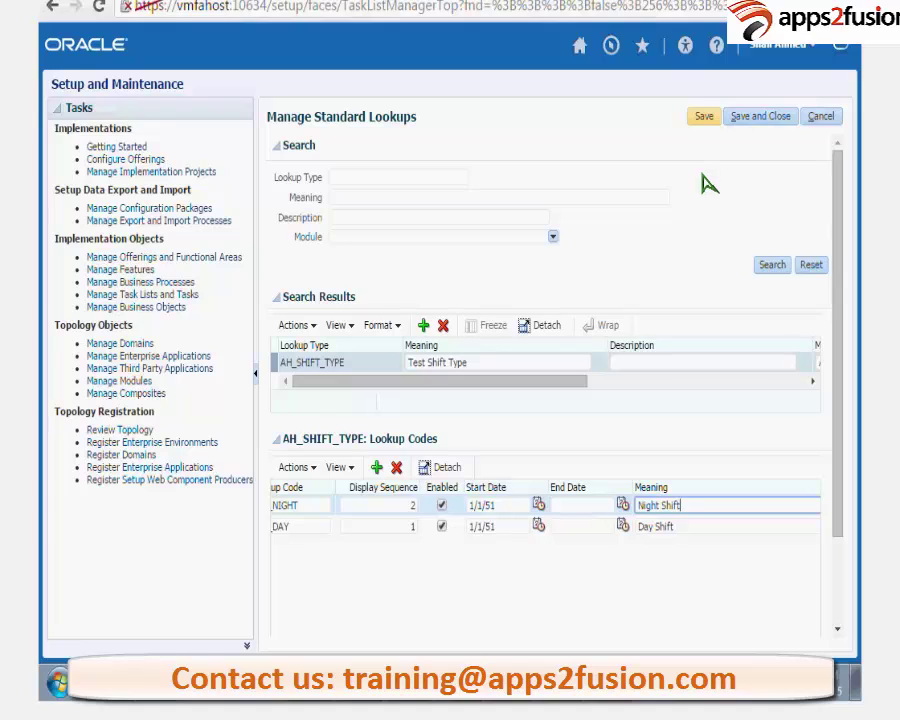
Step: Save the AH_DAY and AH_NIGHT codes, then Save and Close the lookups page
left_click(673, 341)
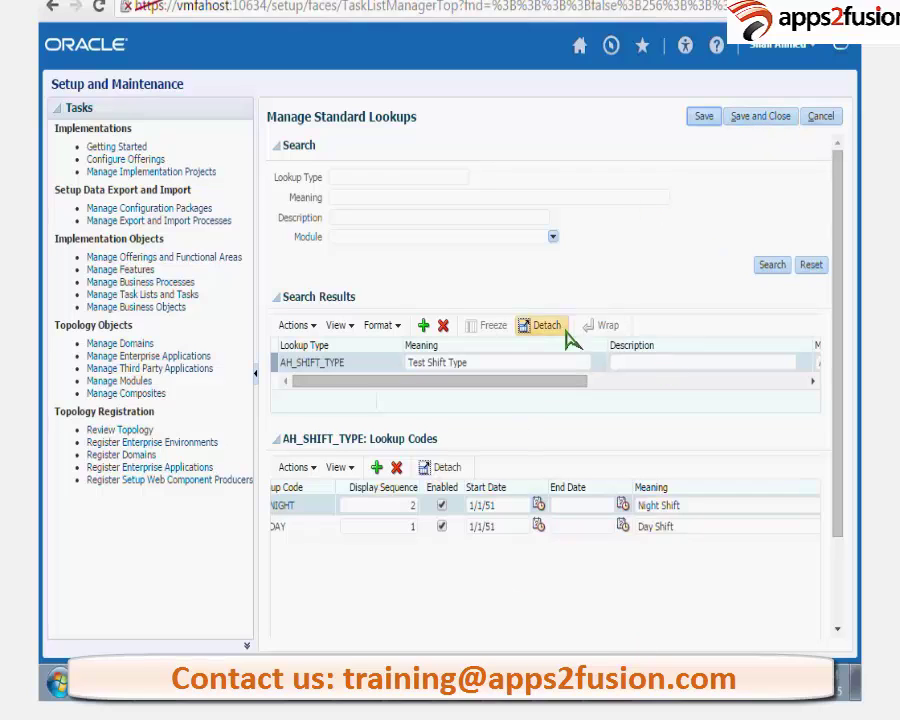
left_click(762, 120)
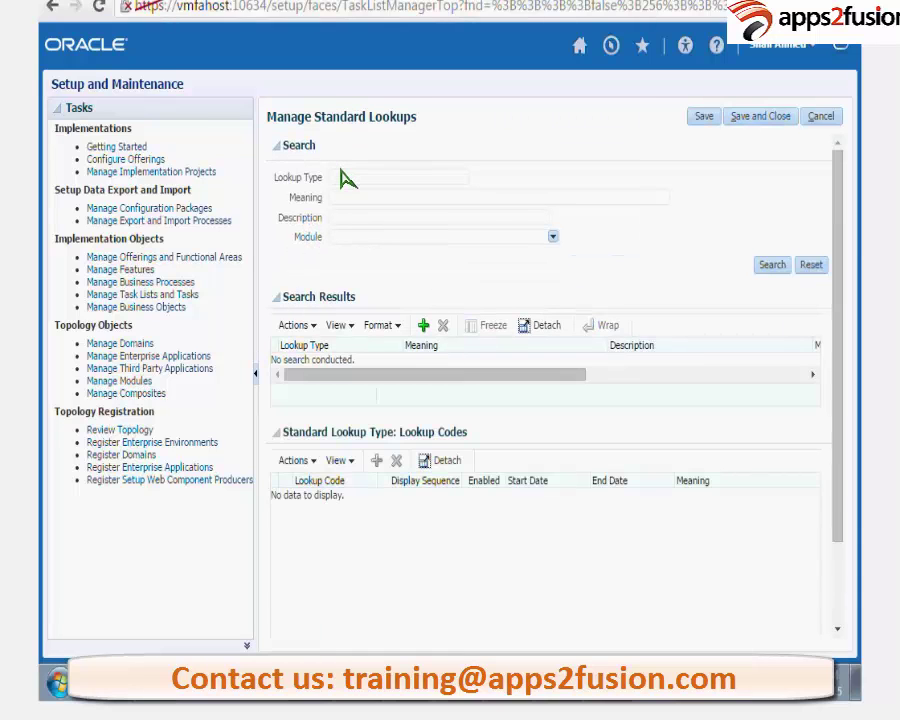
Step: Search standard lookups for lookup types matching AH%
left_click(343, 177)
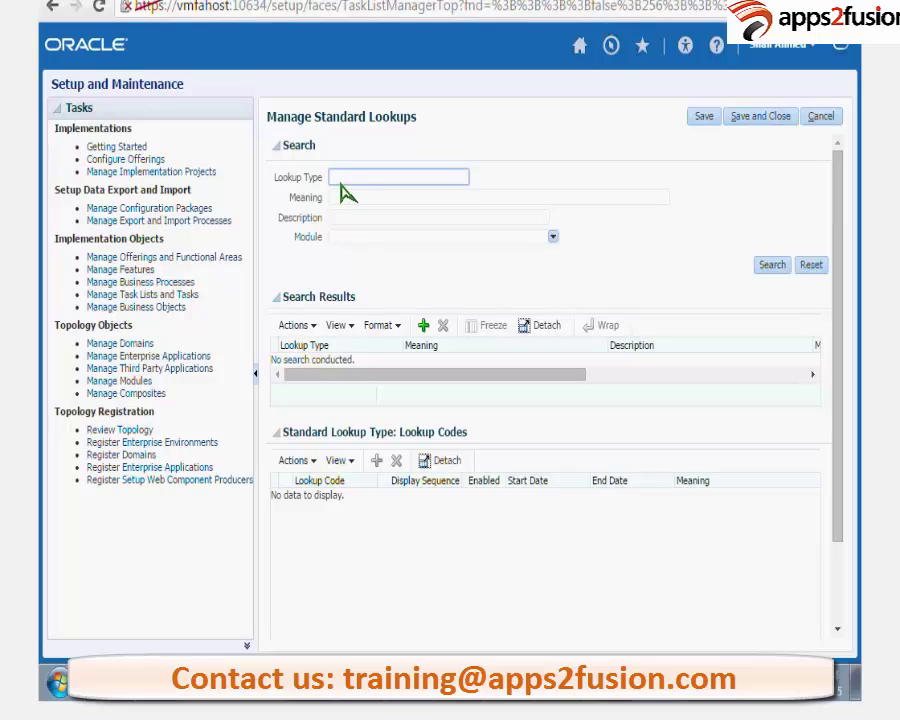
type("AH%")
left_click(765, 266)
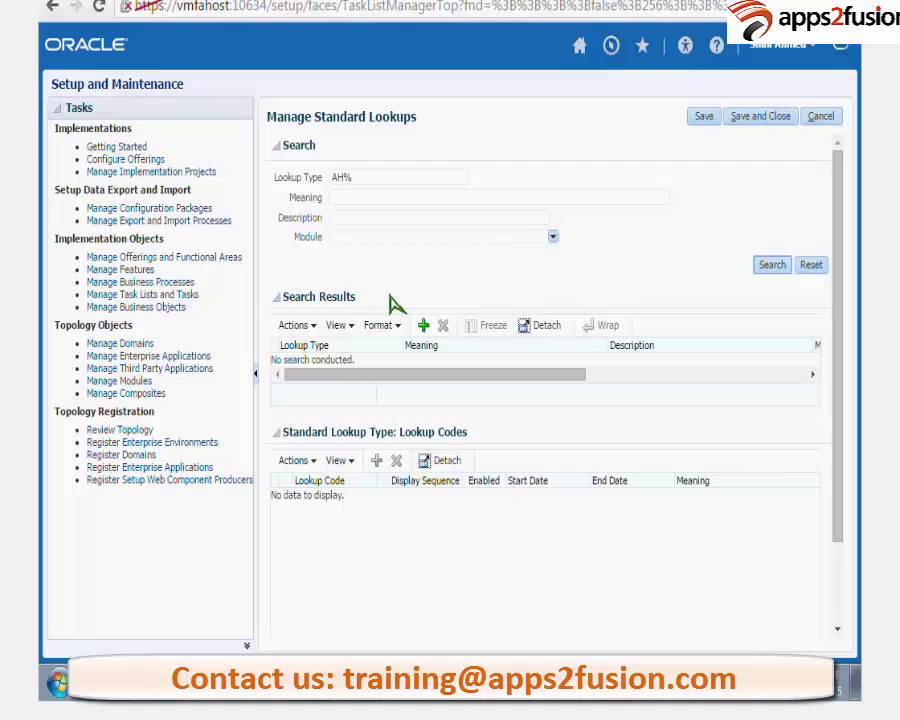